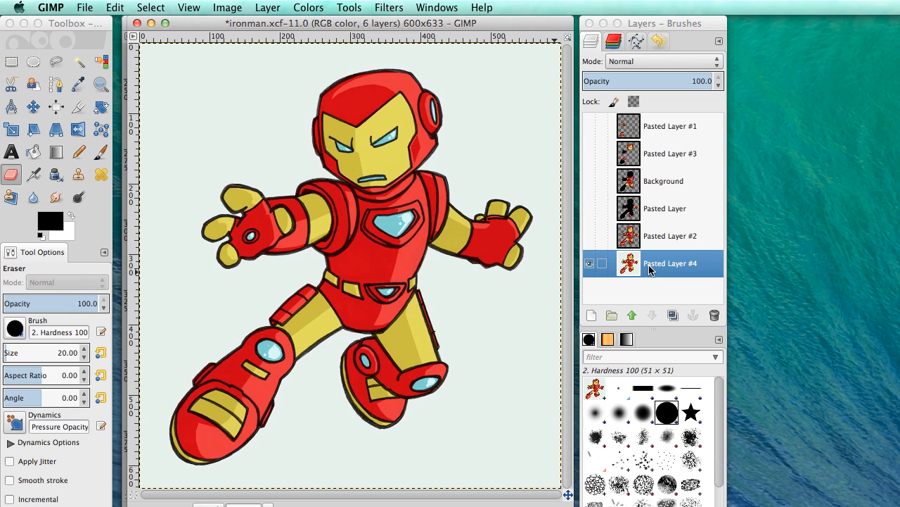
Step: Inspect Pasted Layer #2, Pasted Layer, Background, Pasted Layer #3 and Pasted Layer #1 individually by showing each one alone
{"action": "left_click", "coordinate": [589, 264]}
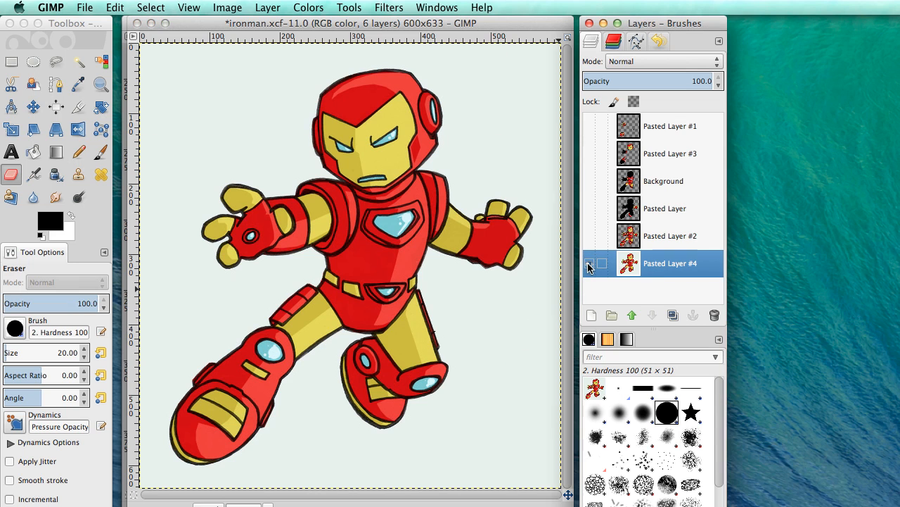
{"action": "left_click", "coordinate": [590, 236]}
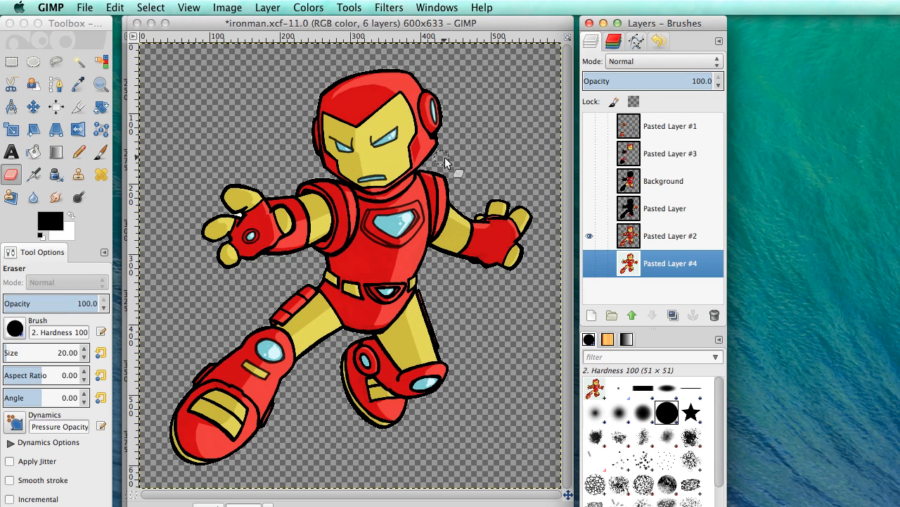
{"action": "left_click", "coordinate": [590, 235]}
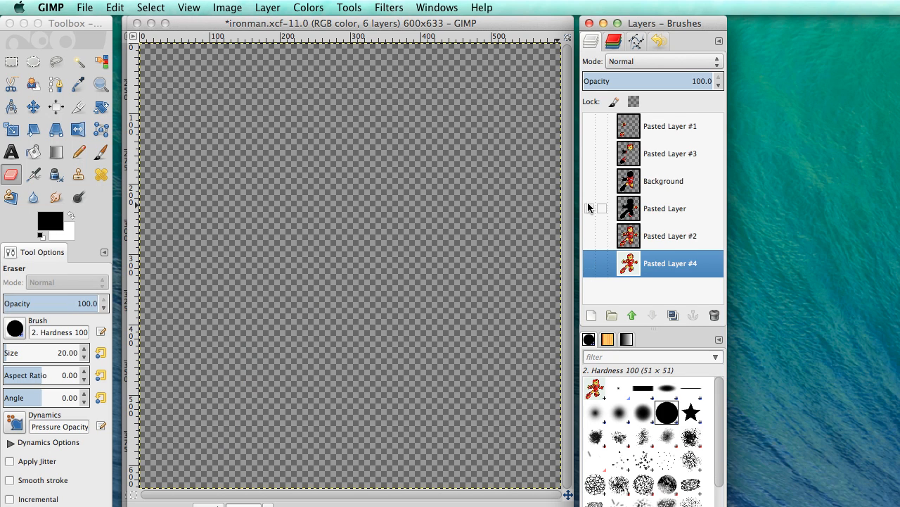
{"action": "left_click", "coordinate": [589, 208]}
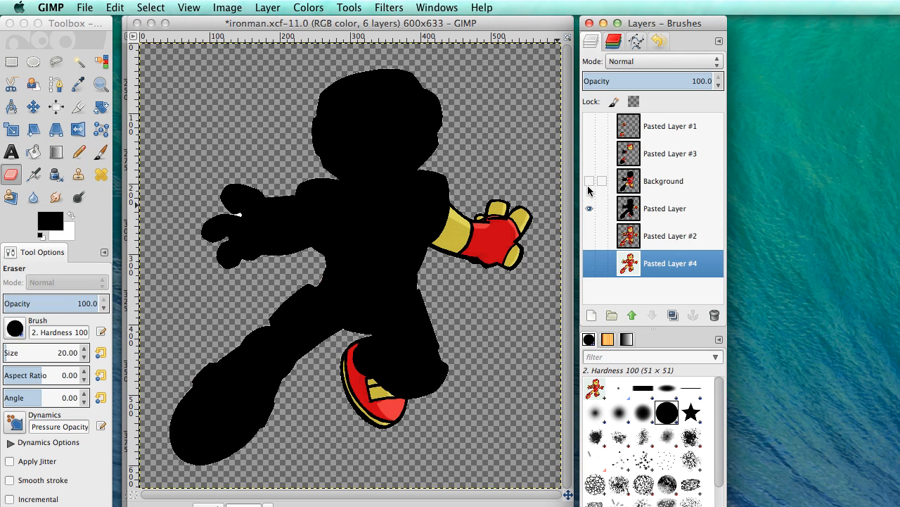
{"action": "left_click", "coordinate": [590, 209]}
{"action": "left_click", "coordinate": [589, 181]}
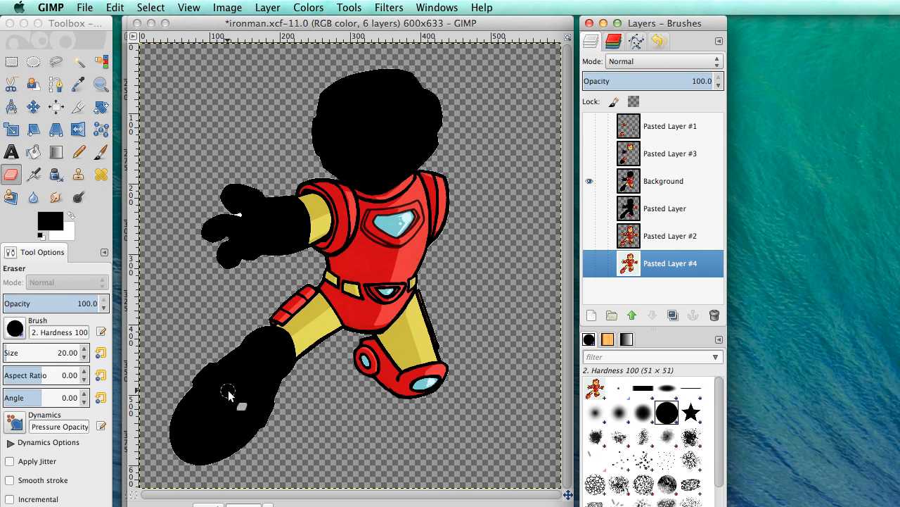
{"action": "left_click", "coordinate": [590, 181]}
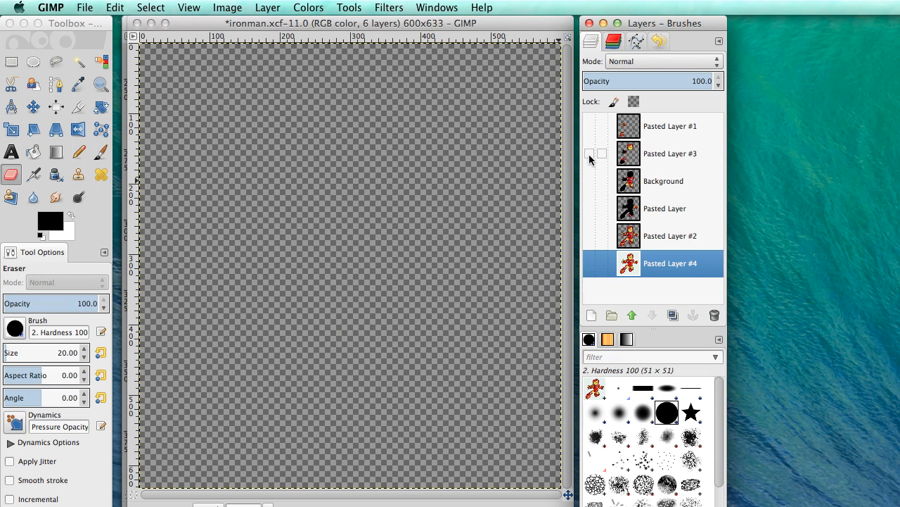
{"action": "left_click", "coordinate": [590, 154]}
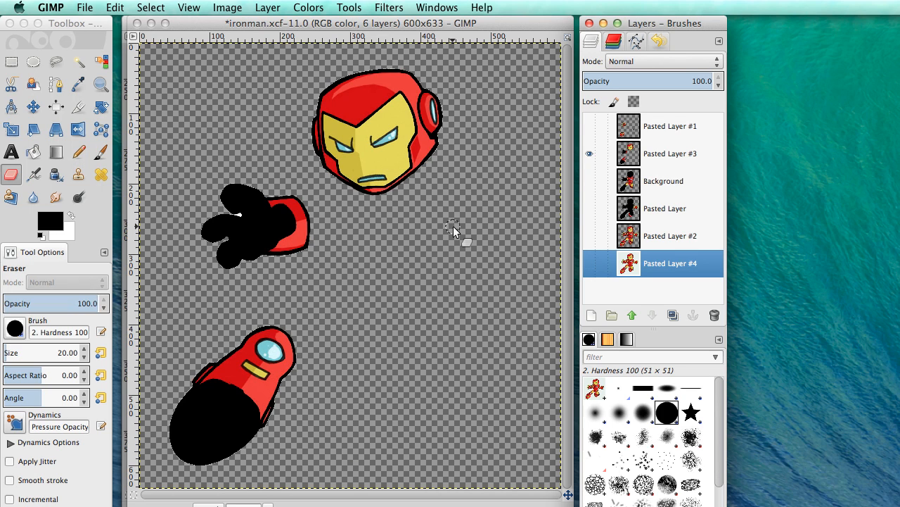
{"action": "left_click", "coordinate": [590, 154]}
{"action": "left_click", "coordinate": [590, 126]}
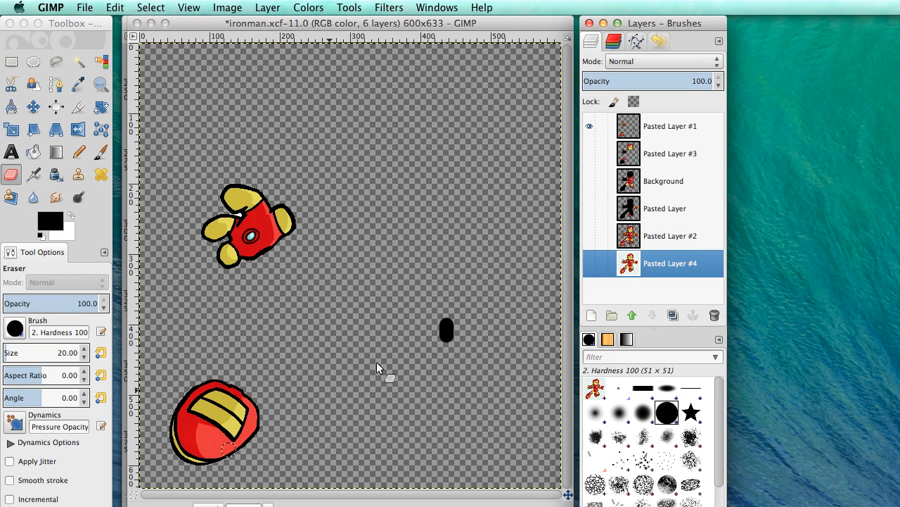
Step: Erase the stray black spot beside the hand and boot artwork on Pasted Layer #1
{"action": "left_click", "coordinate": [446, 319]}
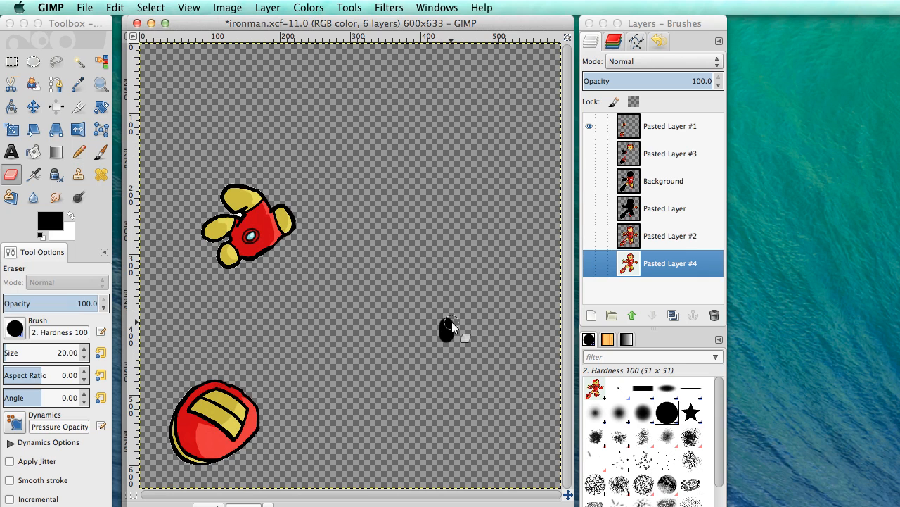
{"action": "left_click", "coordinate": [683, 127]}
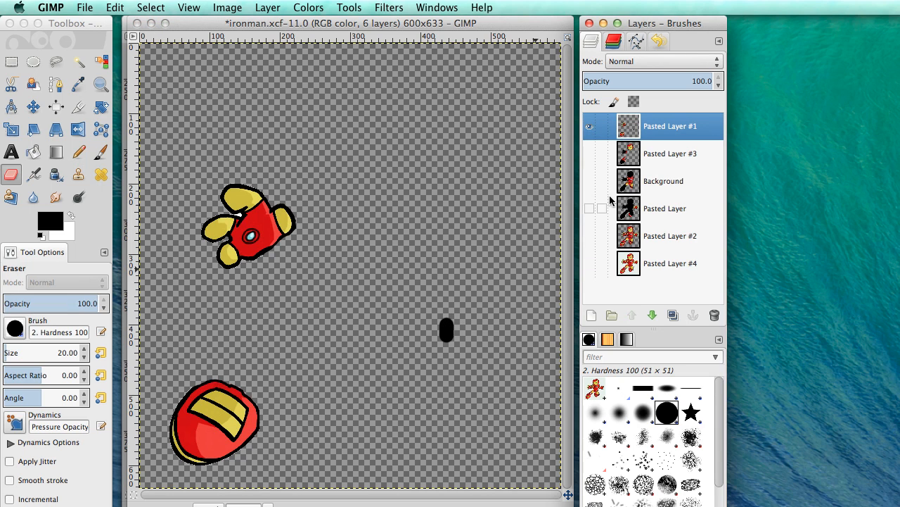
{"action": "left_click_drag", "start_coordinate": [446, 328], "coordinate": [452, 328]}
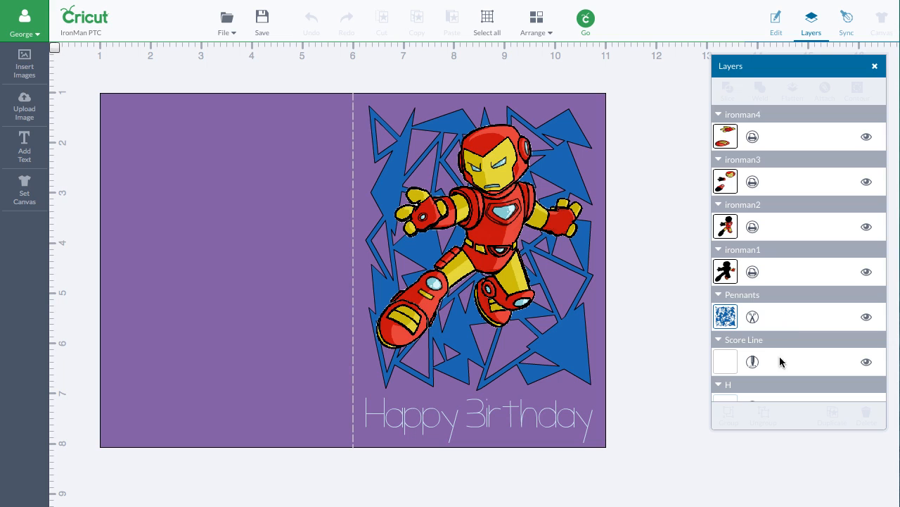
Step: Switch to Cricut Design Space and start a basic image upload in the IronMan PTC card project, continuing to image selection
{"action": "scroll", "coordinate": [779, 377], "scroll_direction": "down", "scroll_amount": 5}
{"action": "scroll", "coordinate": [779, 378], "scroll_direction": "down", "scroll_amount": 5}
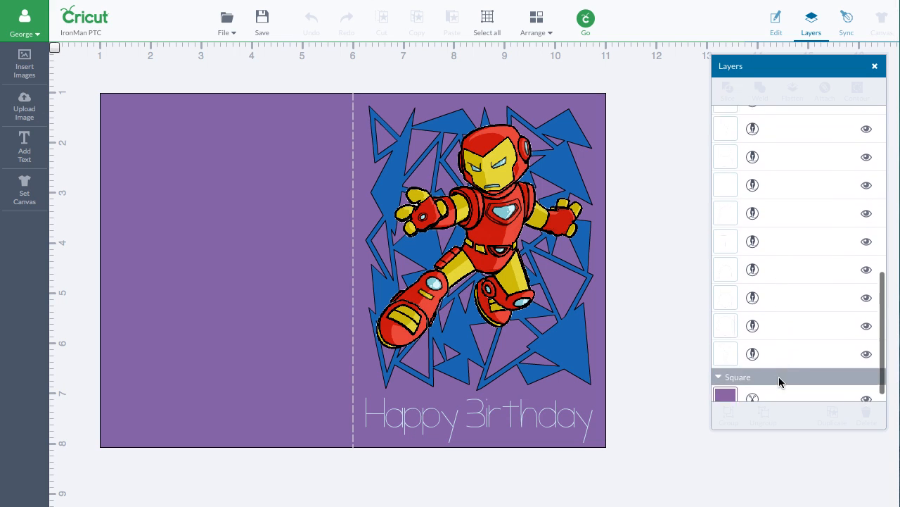
{"action": "scroll", "coordinate": [779, 376], "scroll_direction": "up", "scroll_amount": 10}
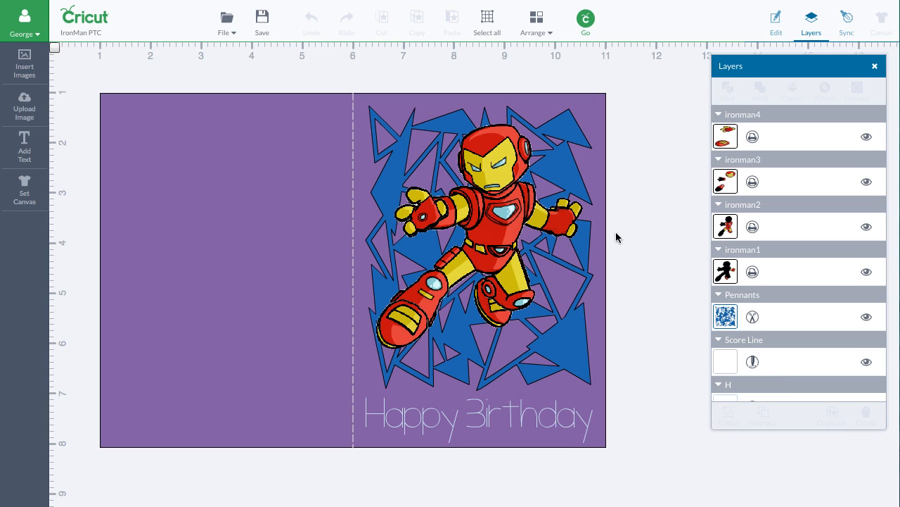
{"action": "left_click", "coordinate": [25, 107]}
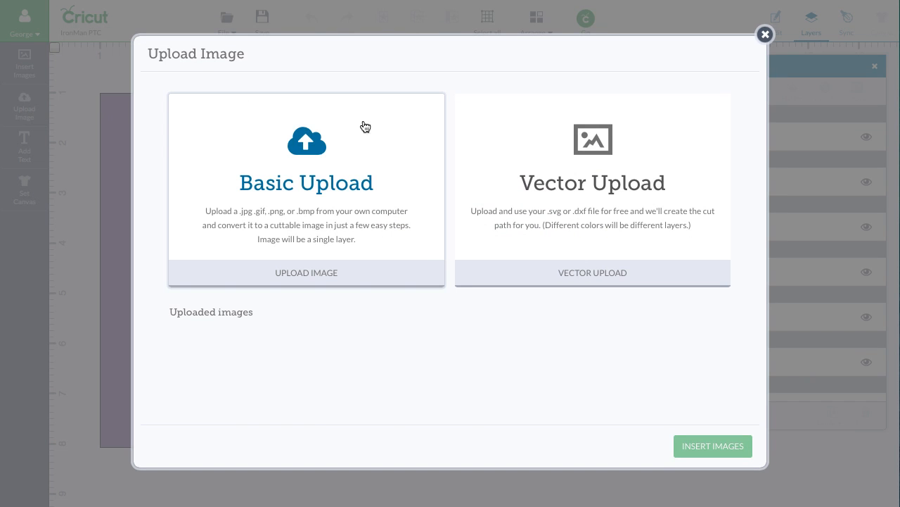
{"action": "left_click", "coordinate": [359, 168]}
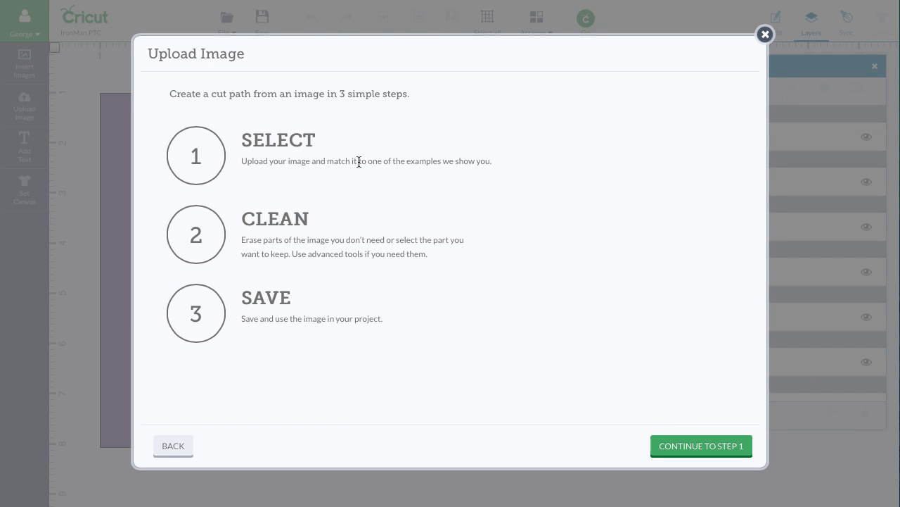
{"action": "left_click", "coordinate": [713, 454]}
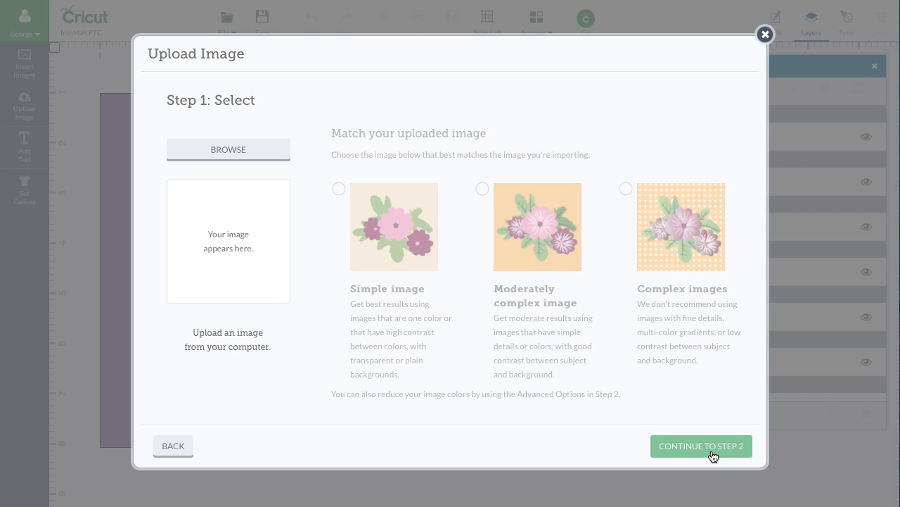
Step: Load ironman3.png from the Print Then Cut folder and classify it as a moderately complex image
{"action": "left_click", "coordinate": [242, 152]}
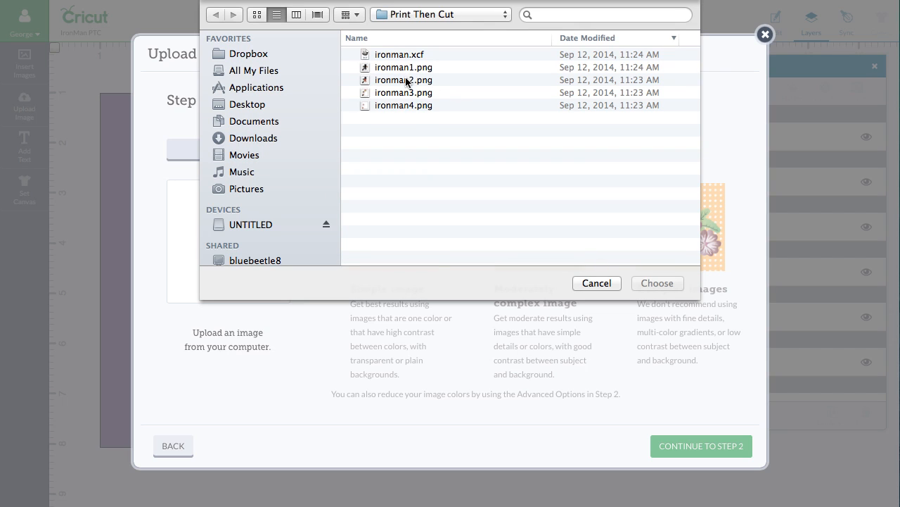
{"action": "left_click", "coordinate": [408, 96]}
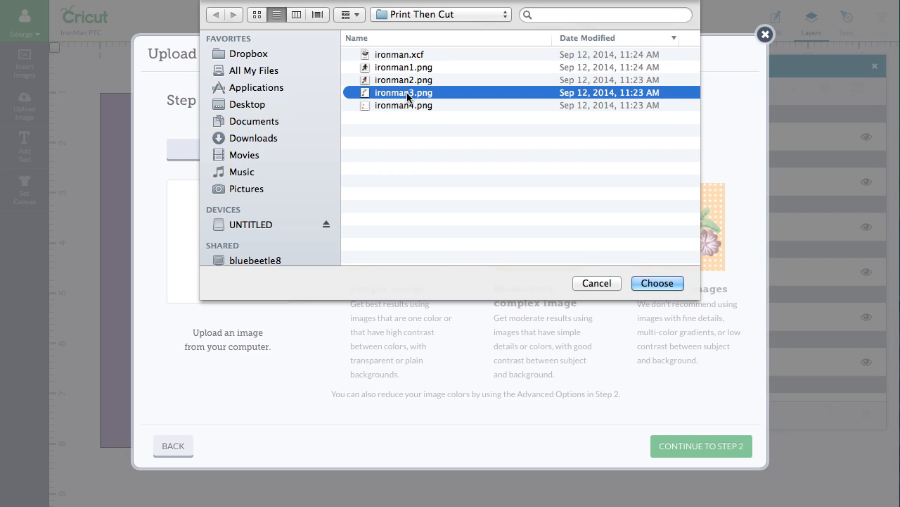
{"action": "double_click", "coordinate": [407, 94]}
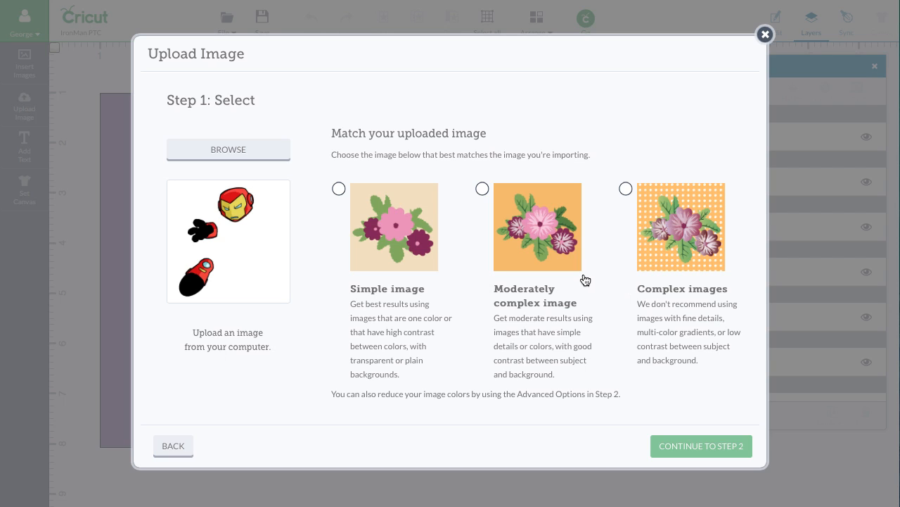
{"action": "left_click", "coordinate": [483, 188]}
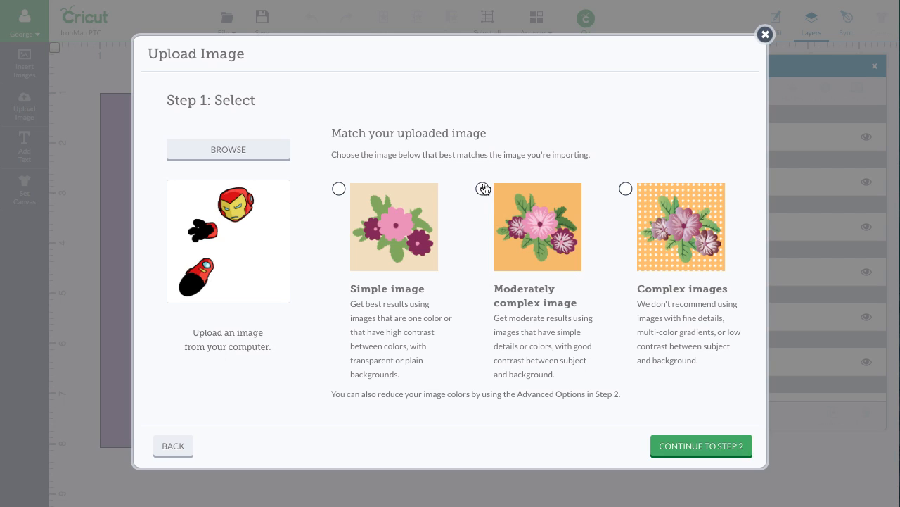
{"action": "left_click", "coordinate": [694, 444]}
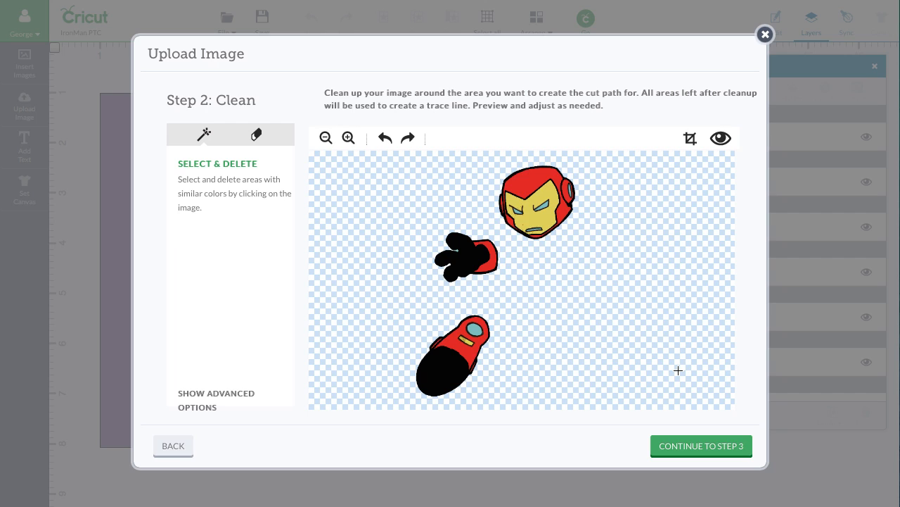
Step: Preview the cut outline of the uploaded parts, return to the artwork view and accept the cleanup
{"action": "left_click", "coordinate": [724, 141]}
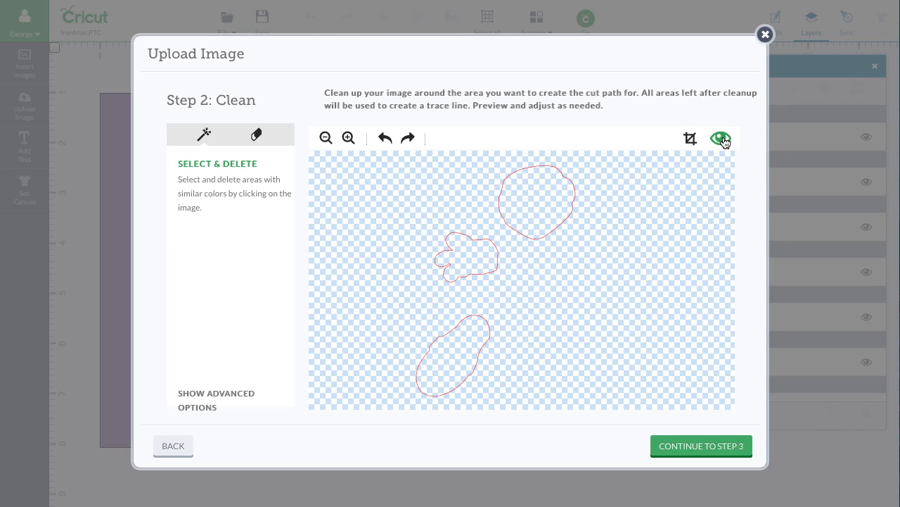
{"action": "left_click", "coordinate": [724, 142]}
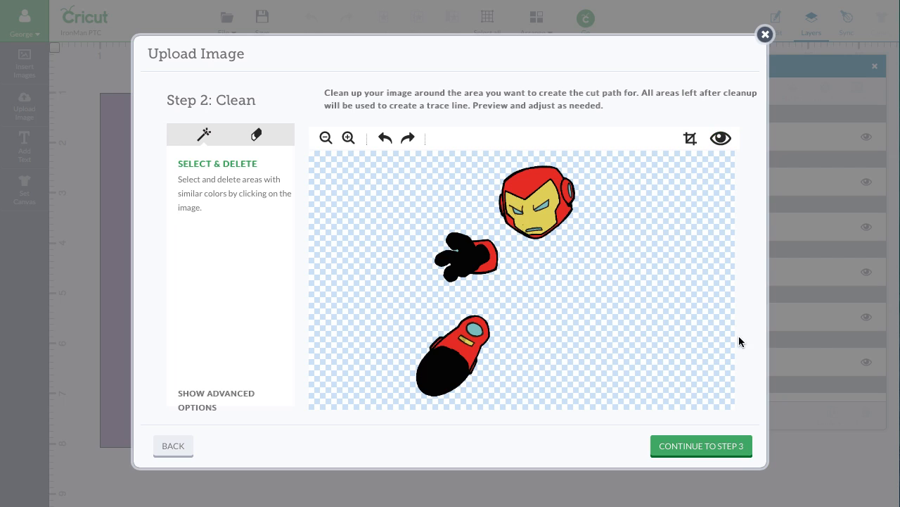
{"action": "left_click", "coordinate": [727, 443]}
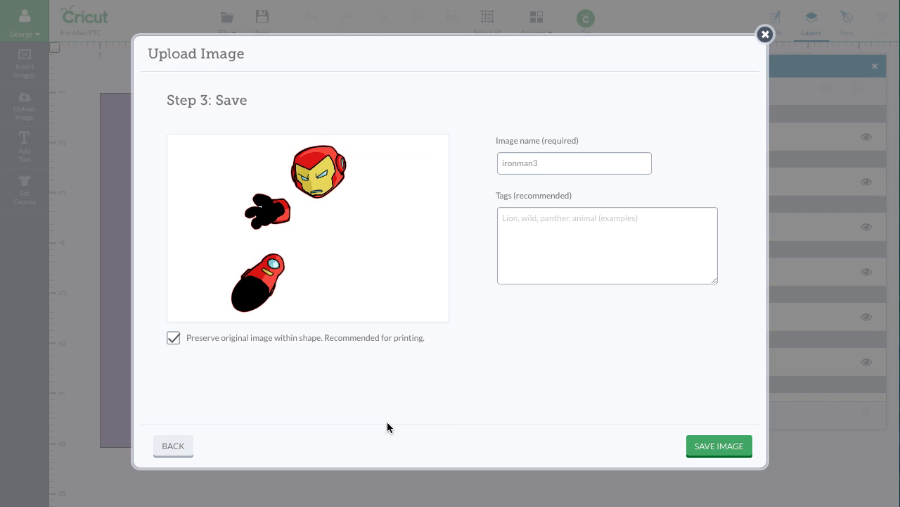
Step: Compare the ironman3 save preview without and with the original image preserved within the shape, leaving it preserved, and activate tag entry
{"action": "left_click", "coordinate": [173, 338]}
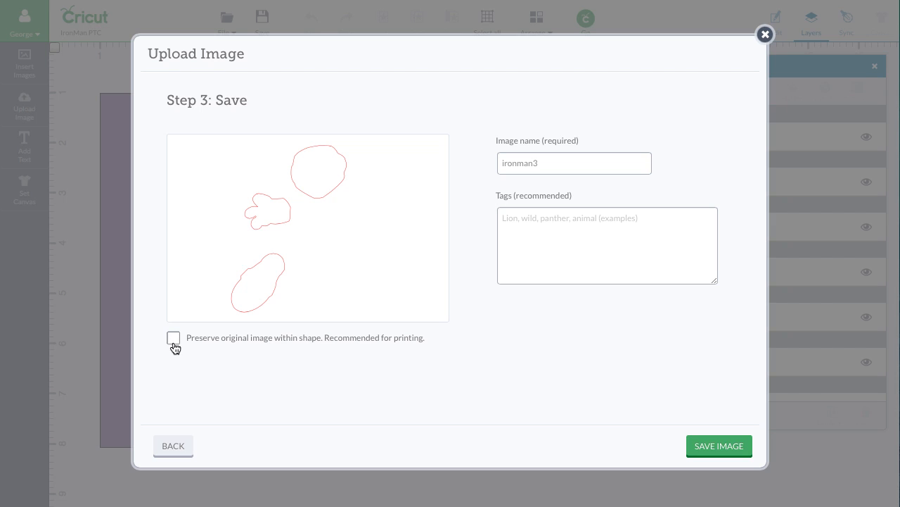
{"action": "left_click", "coordinate": [174, 342]}
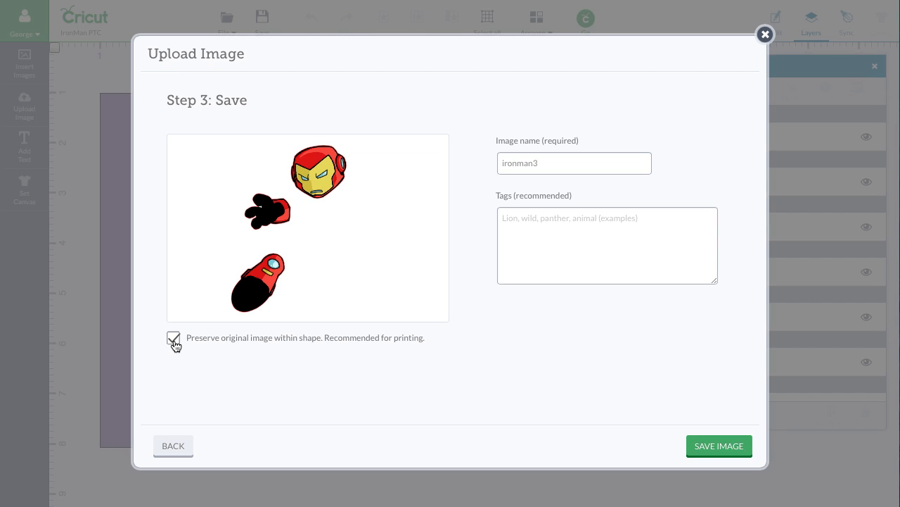
{"action": "left_click", "coordinate": [561, 230]}
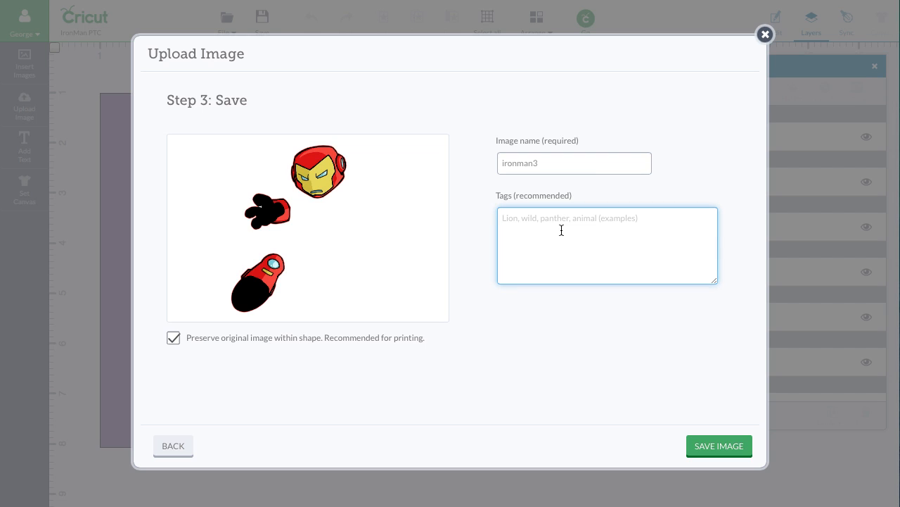